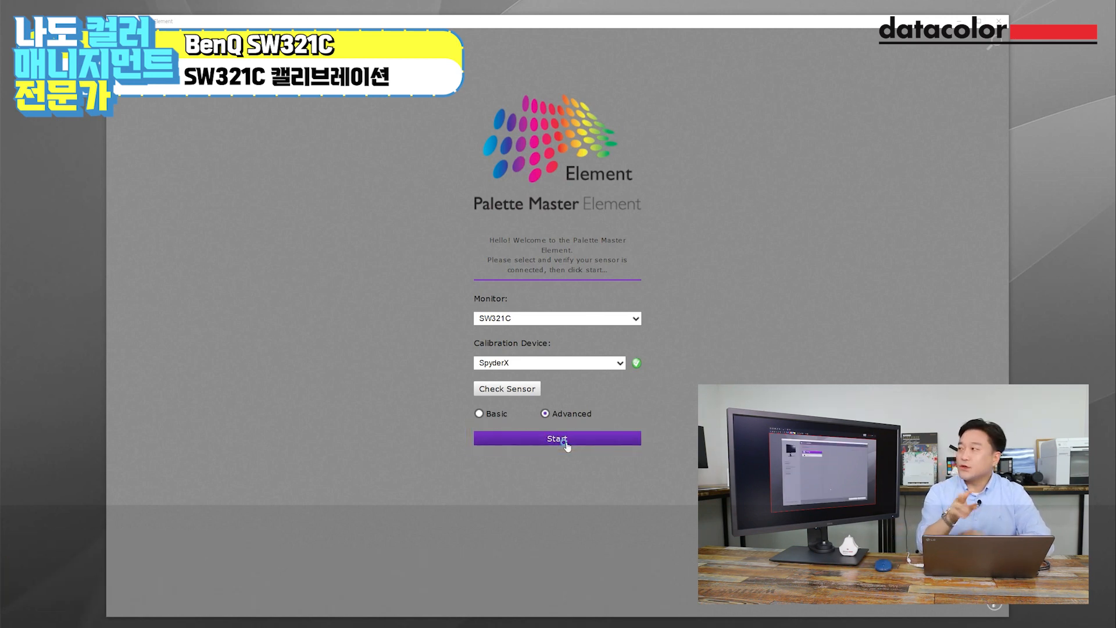
- Start the advanced calibration setup for the SW321C with the SpyderX and inspect the default preset choices, keeping Photographer (AdobeRGB)
click(567, 446)
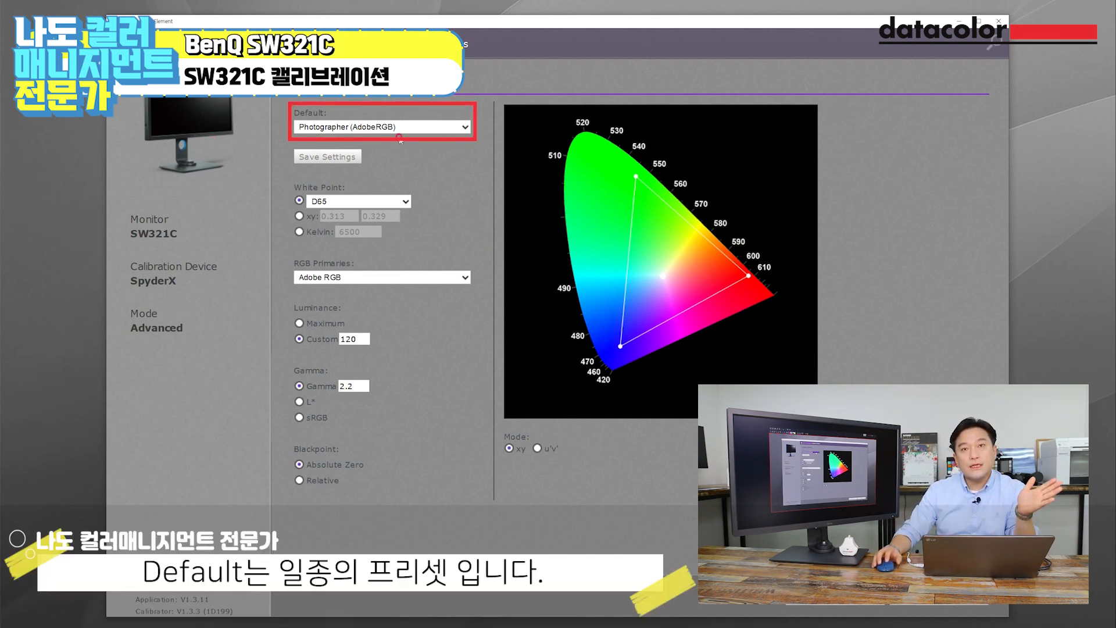
click(429, 129)
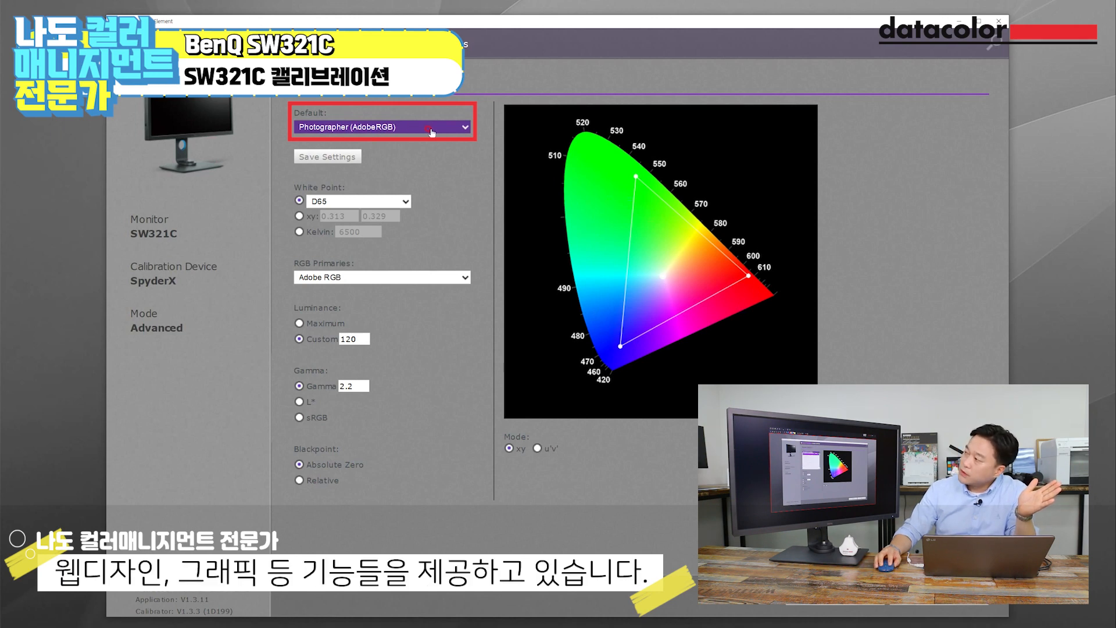
click(430, 128)
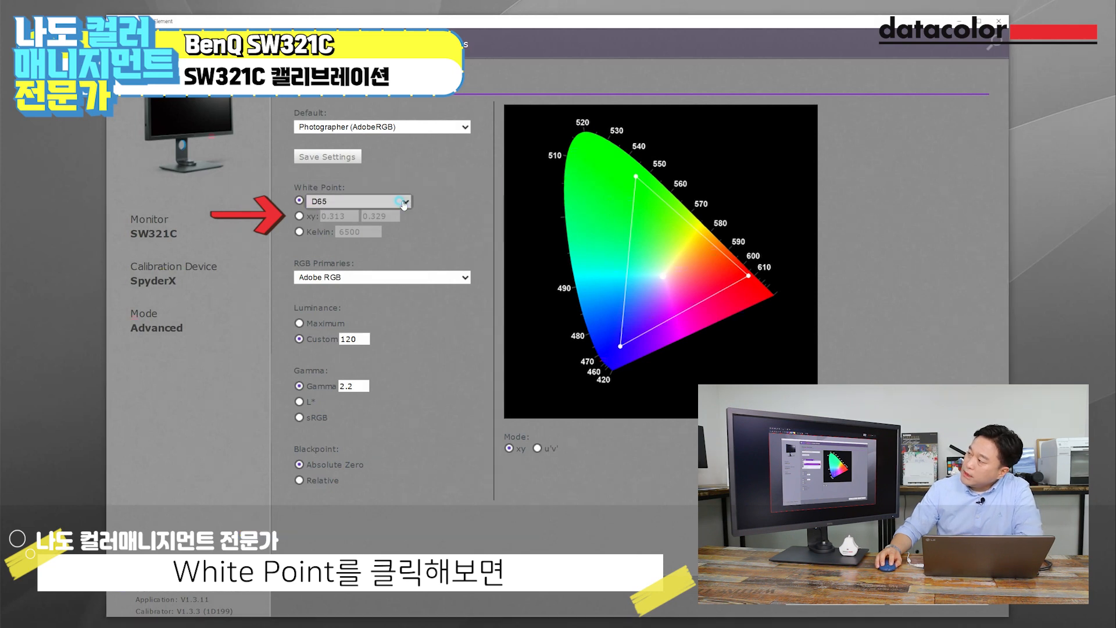
- Try the xy and Kelvin white point modes and return to the D65 white point
click(319, 201)
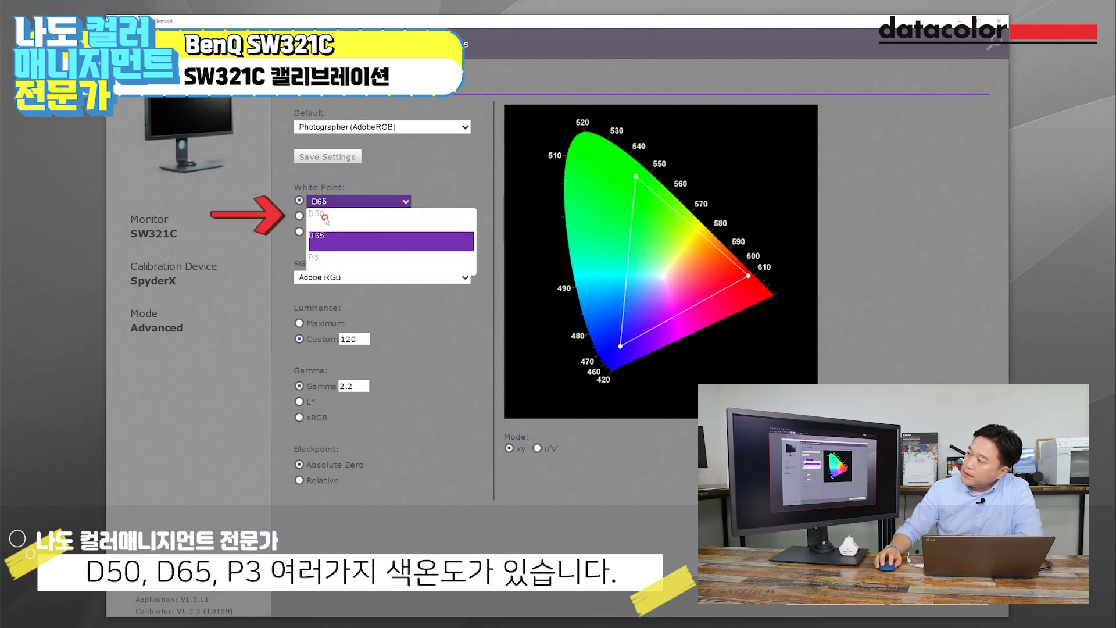
click(338, 251)
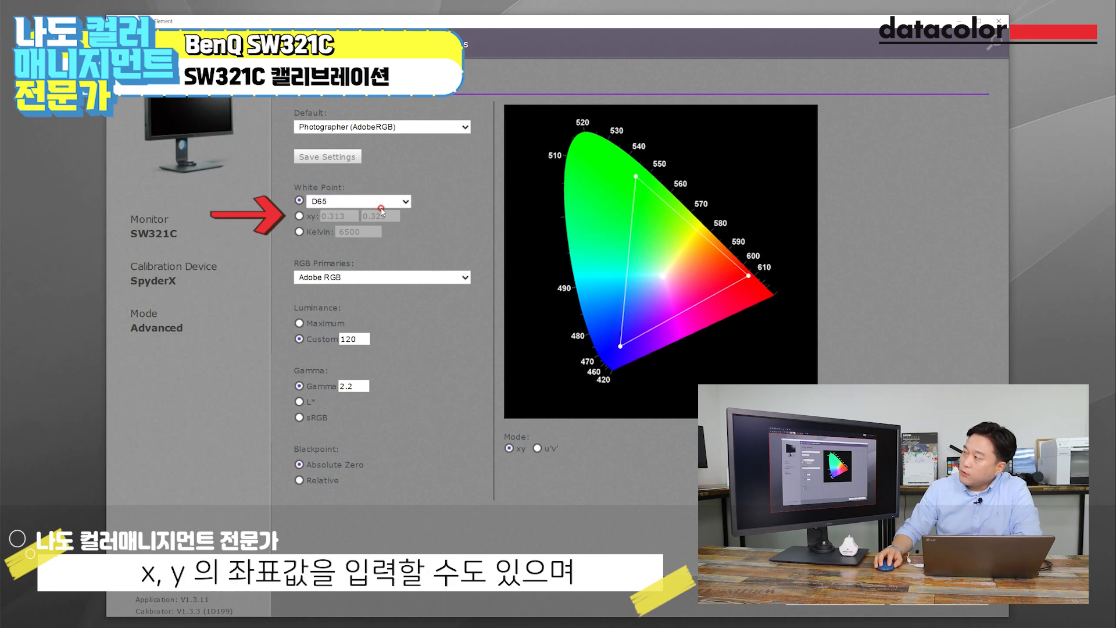
click(300, 217)
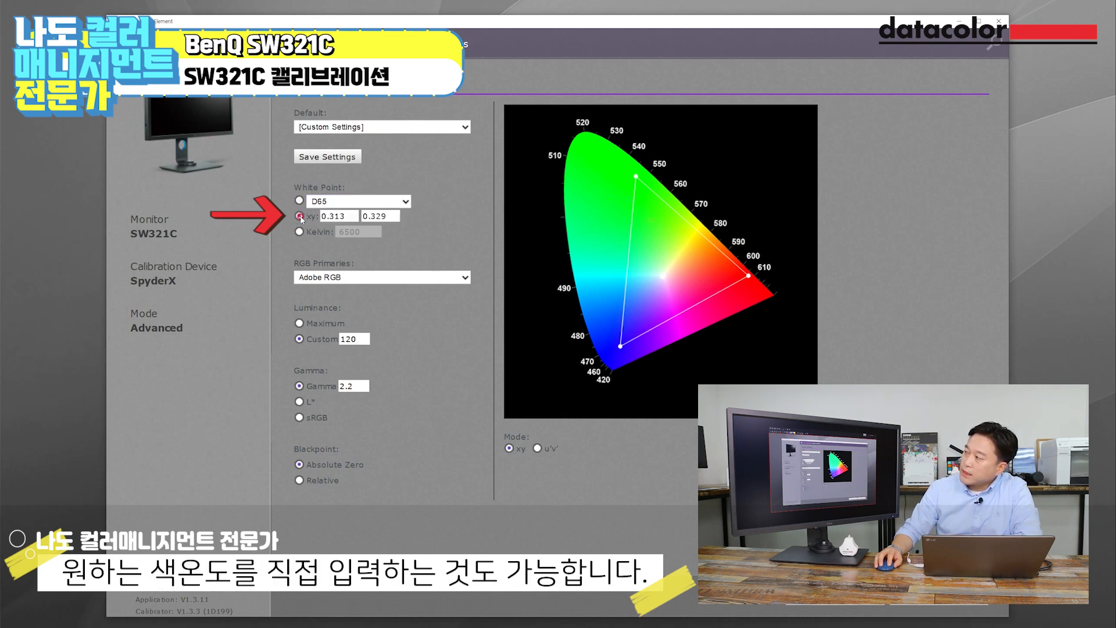
click(298, 232)
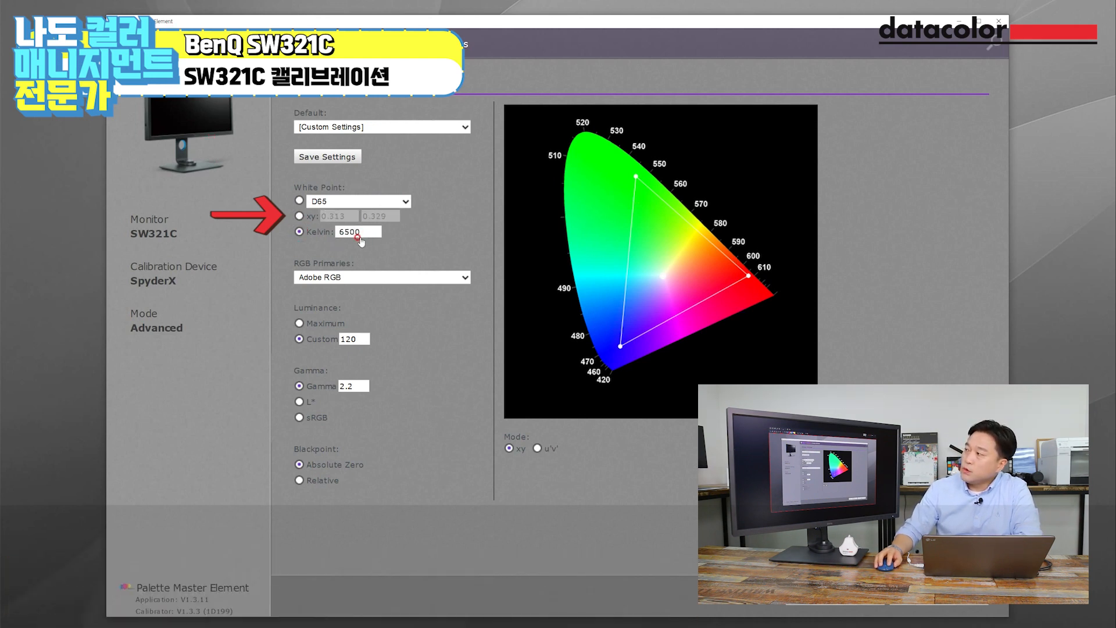
click(300, 200)
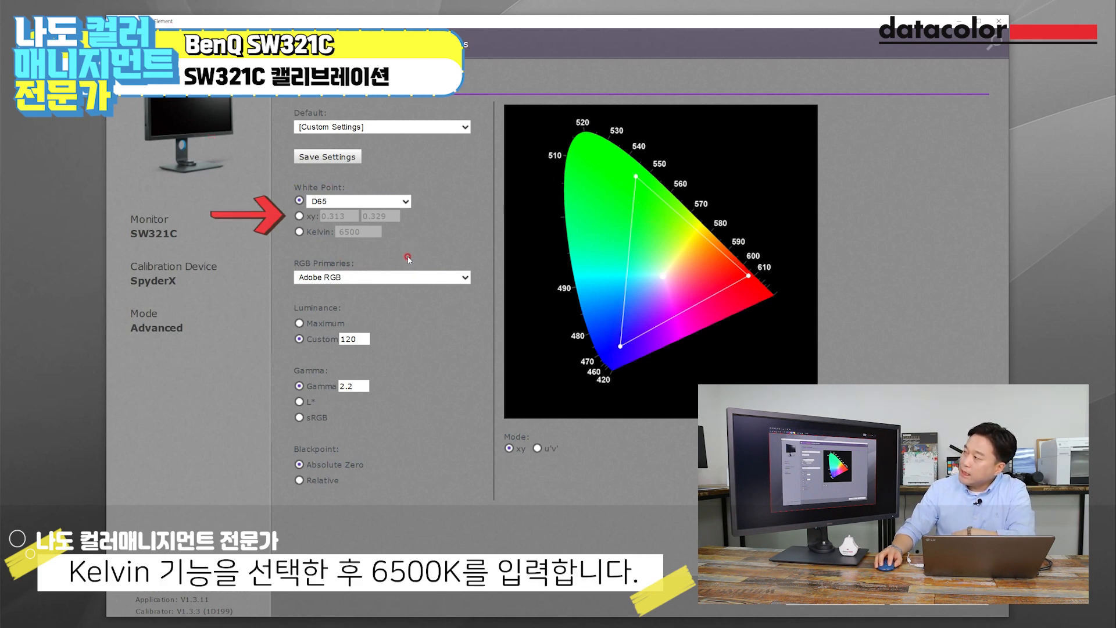
- Define the white point by colour temperature with a Kelvin value of 6500
click(298, 231)
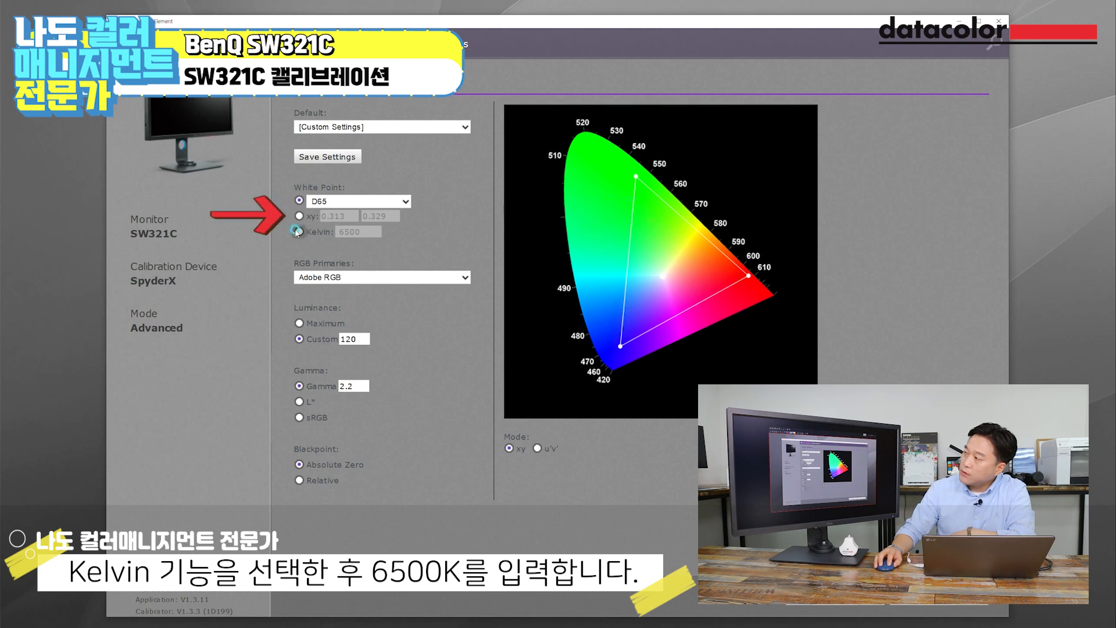
click(354, 232)
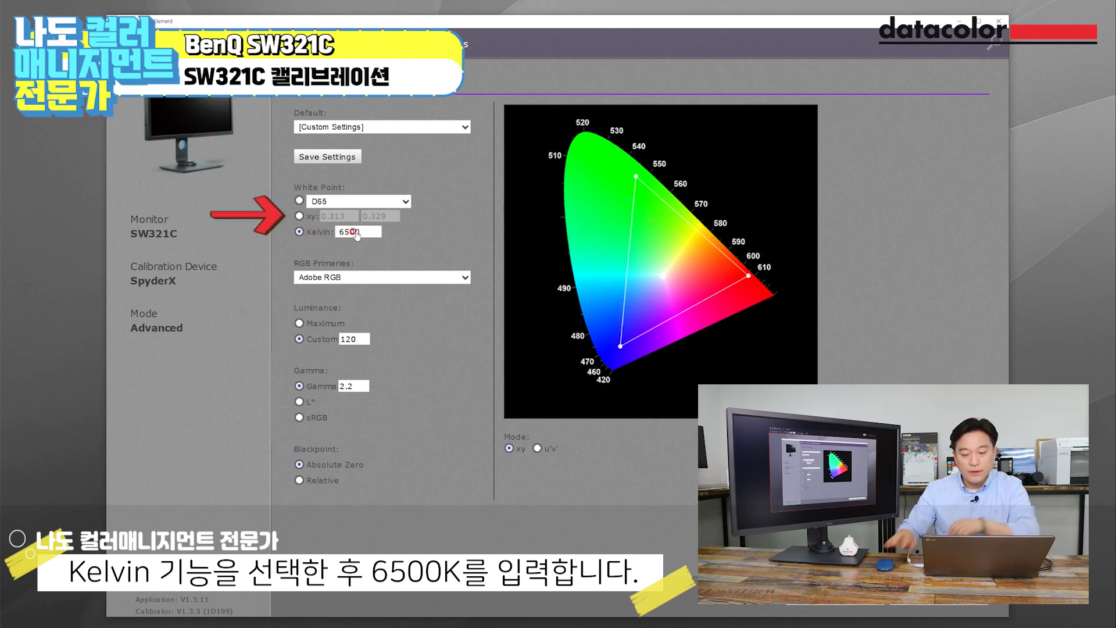
click(383, 299)
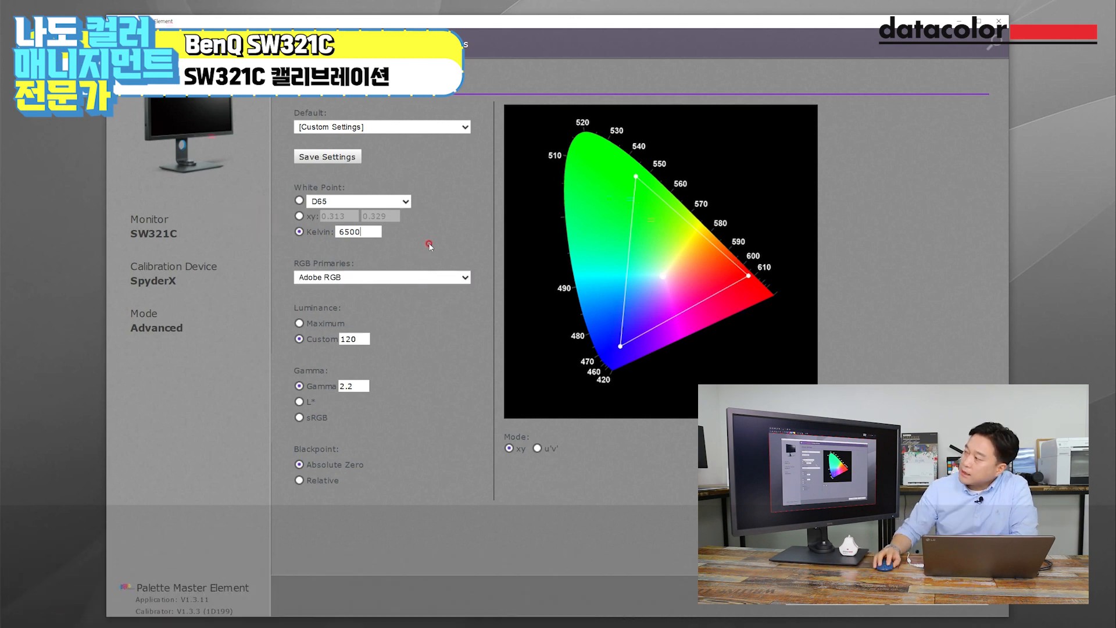
- Compare the Panel Native gamut with Adobe RGB on the chromaticity diagram by switching the RGB primaries between them
click(291, 271)
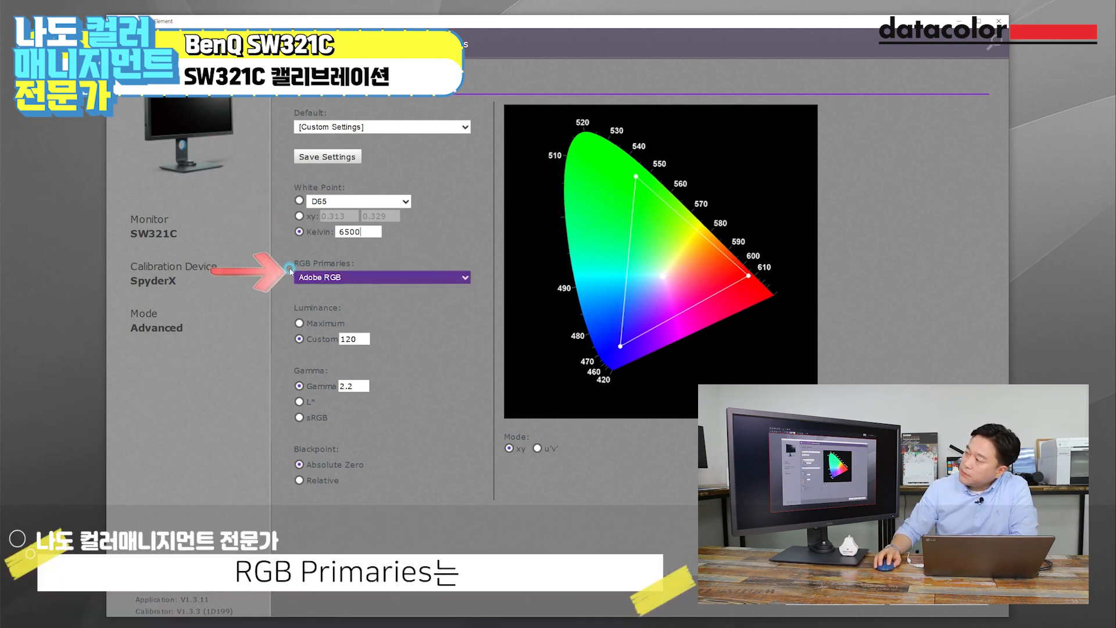
click(419, 311)
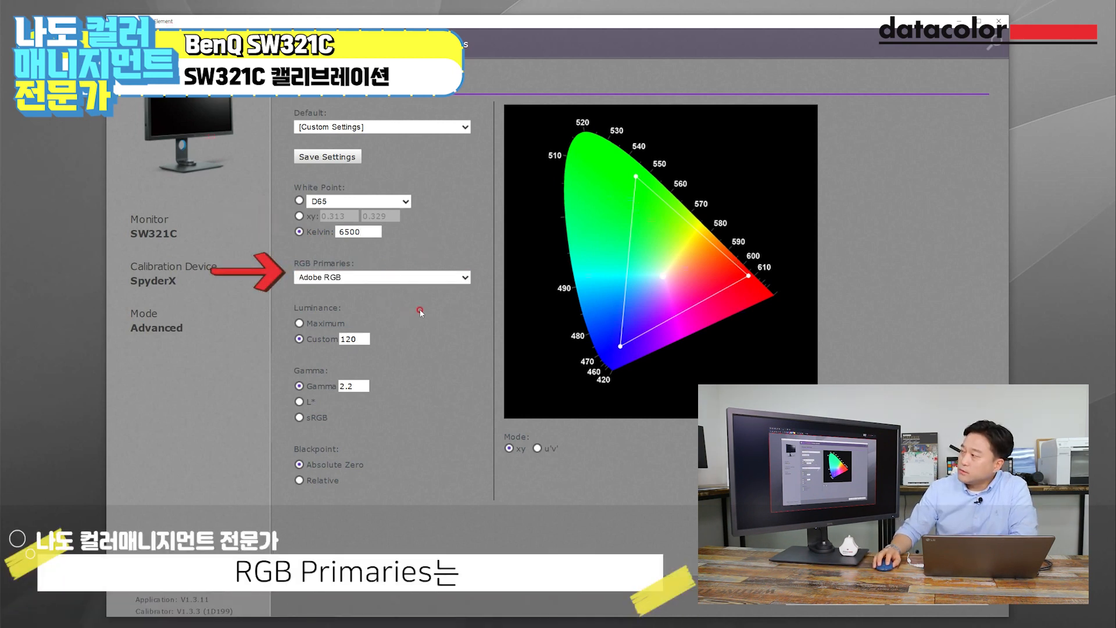
click(463, 277)
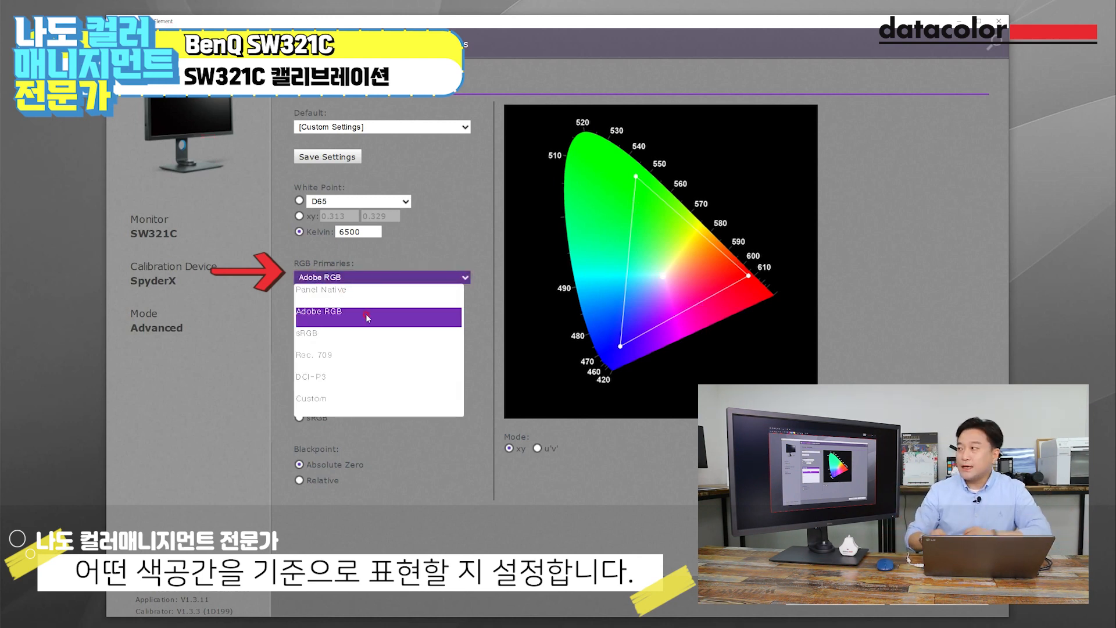
click(339, 287)
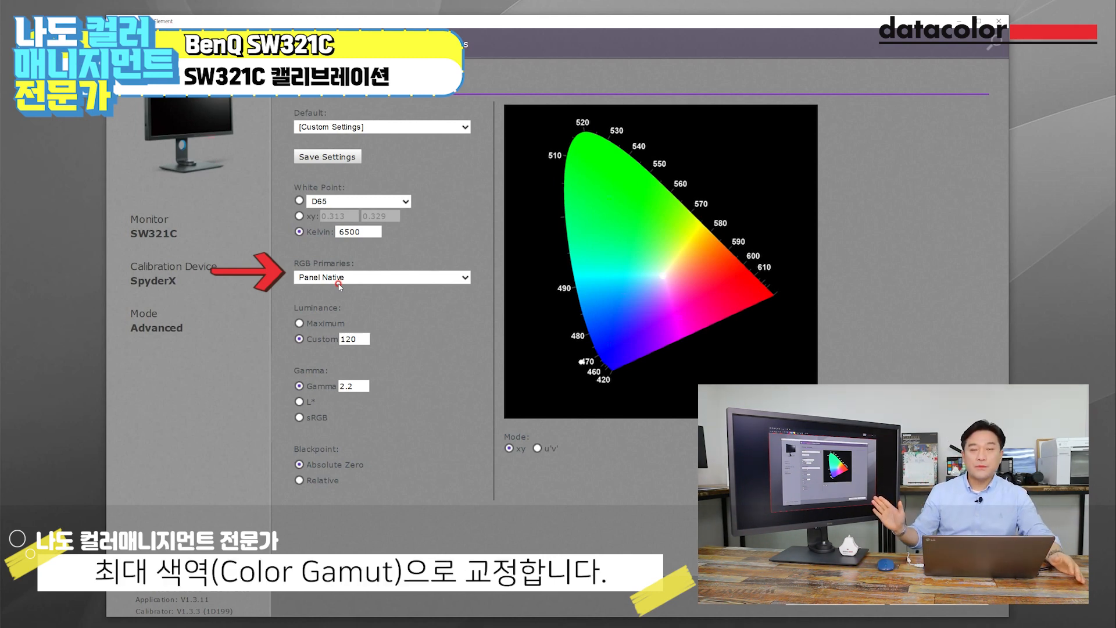
click(338, 283)
click(338, 299)
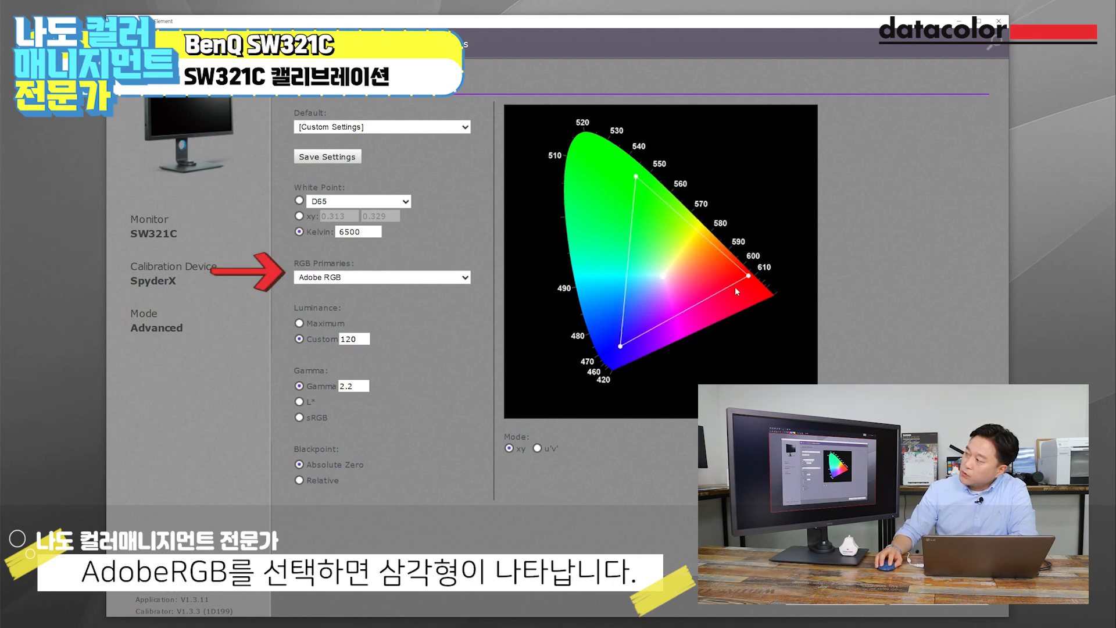
click(662, 209)
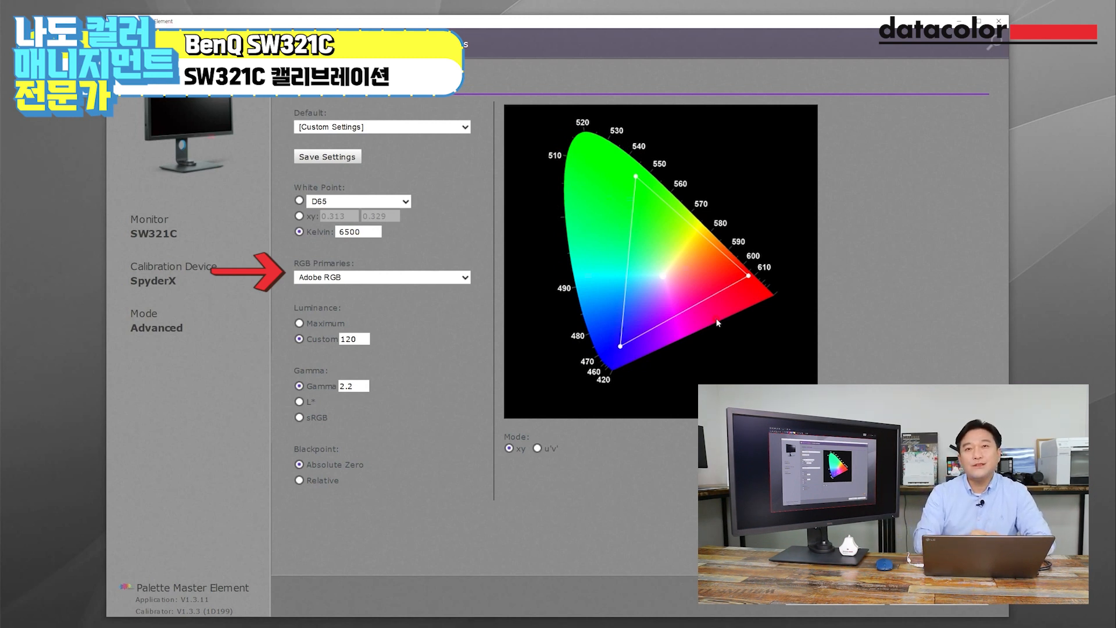
- Try the sRGB, Rec. 709 and DCI-P3 RGB primaries in turn to compare their gamut triangles
click(372, 278)
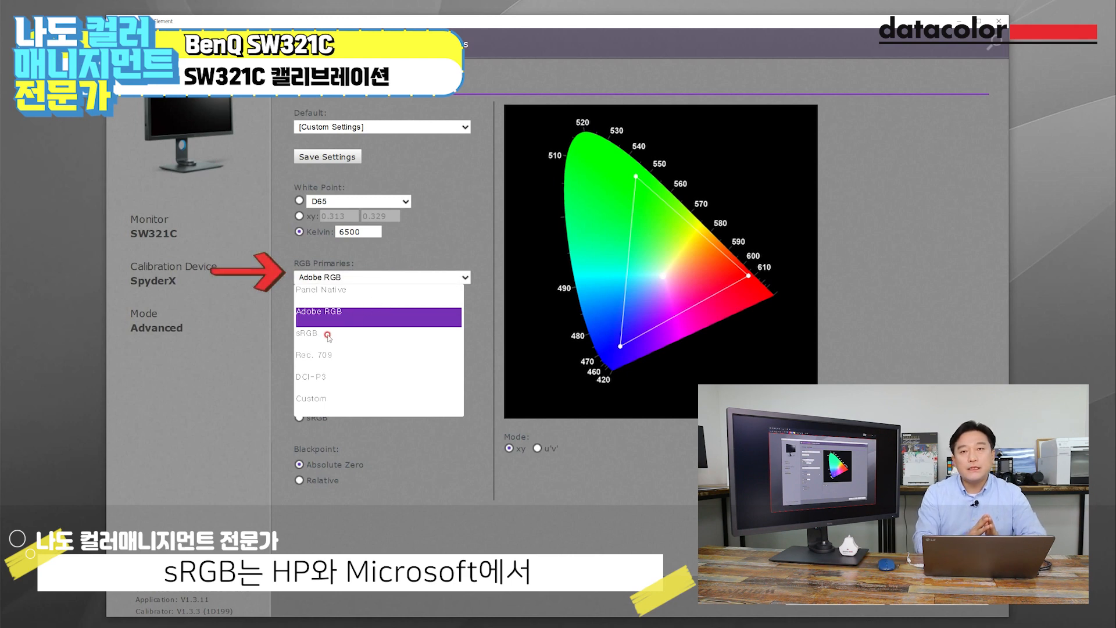
click(324, 337)
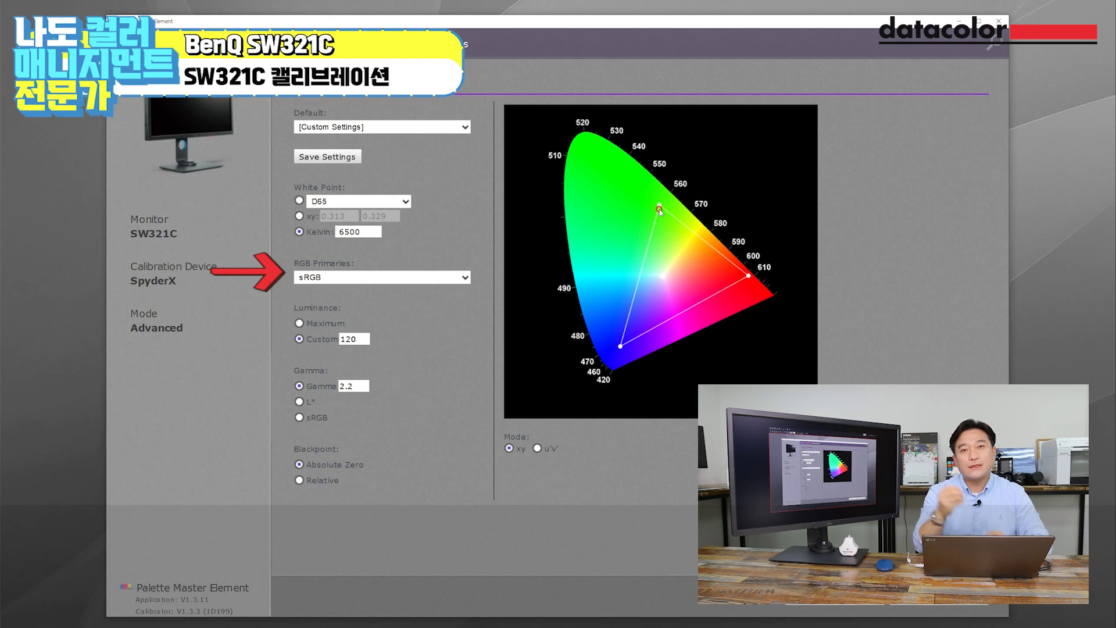
click(378, 277)
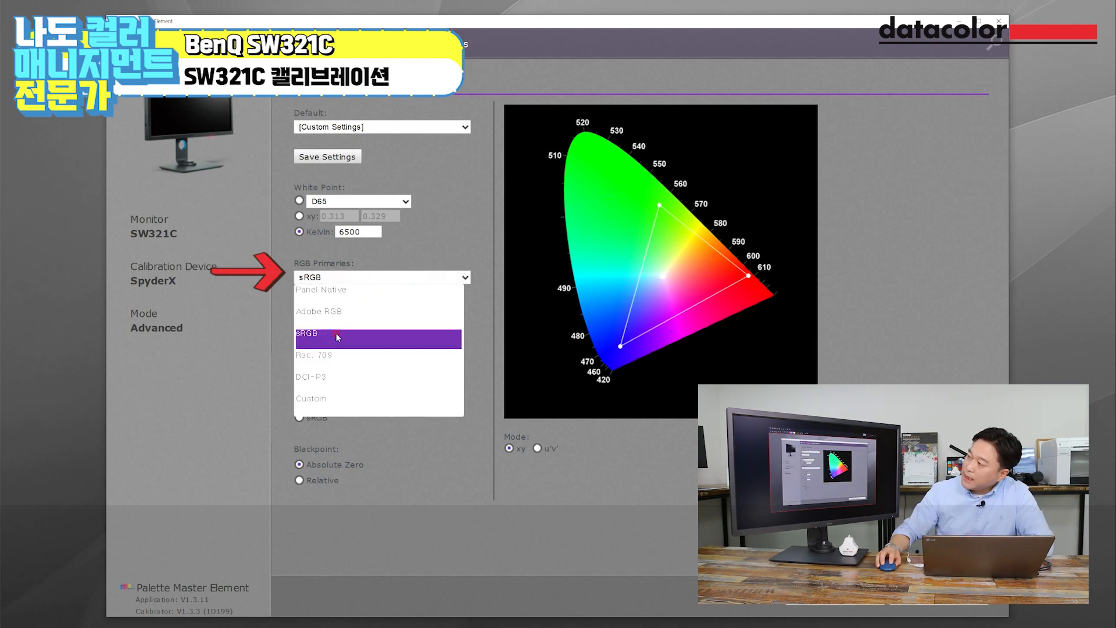
click(334, 355)
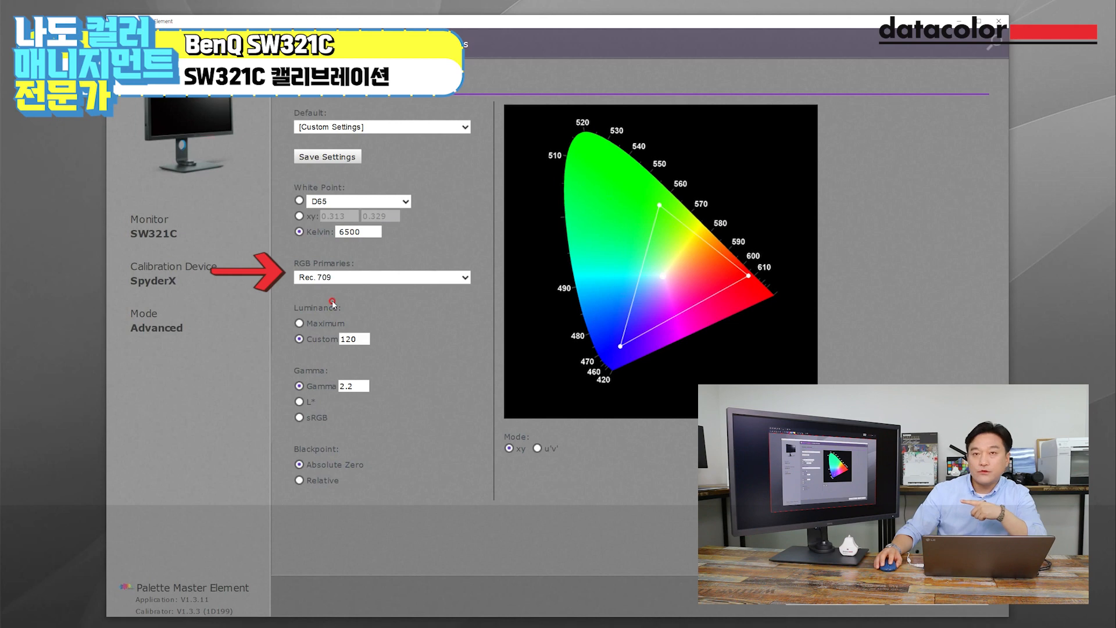
click(348, 277)
click(324, 377)
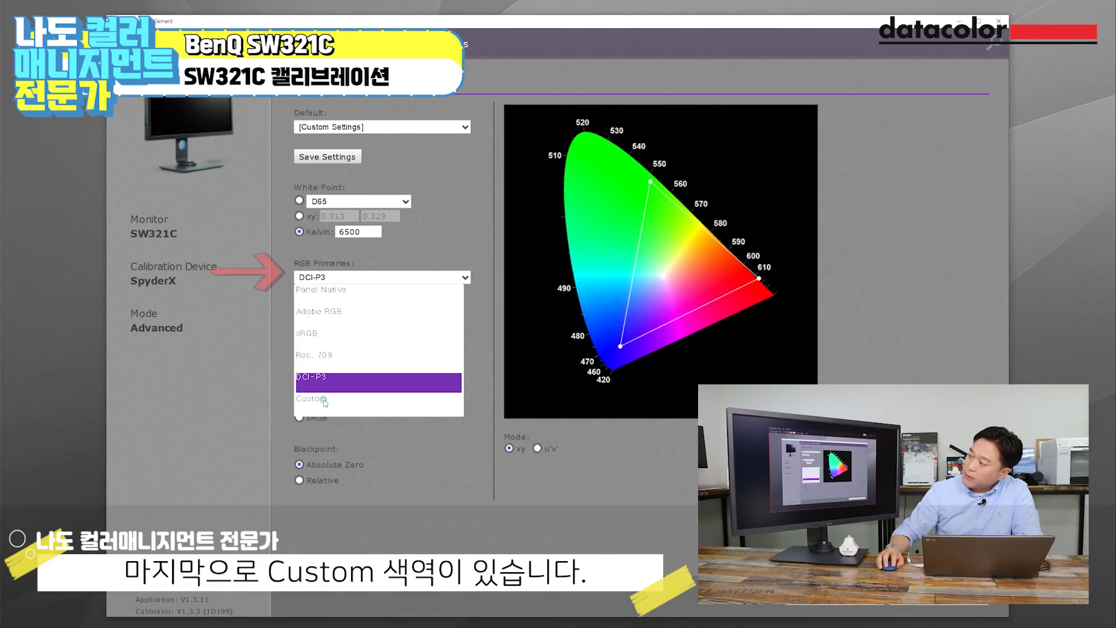
click(455, 387)
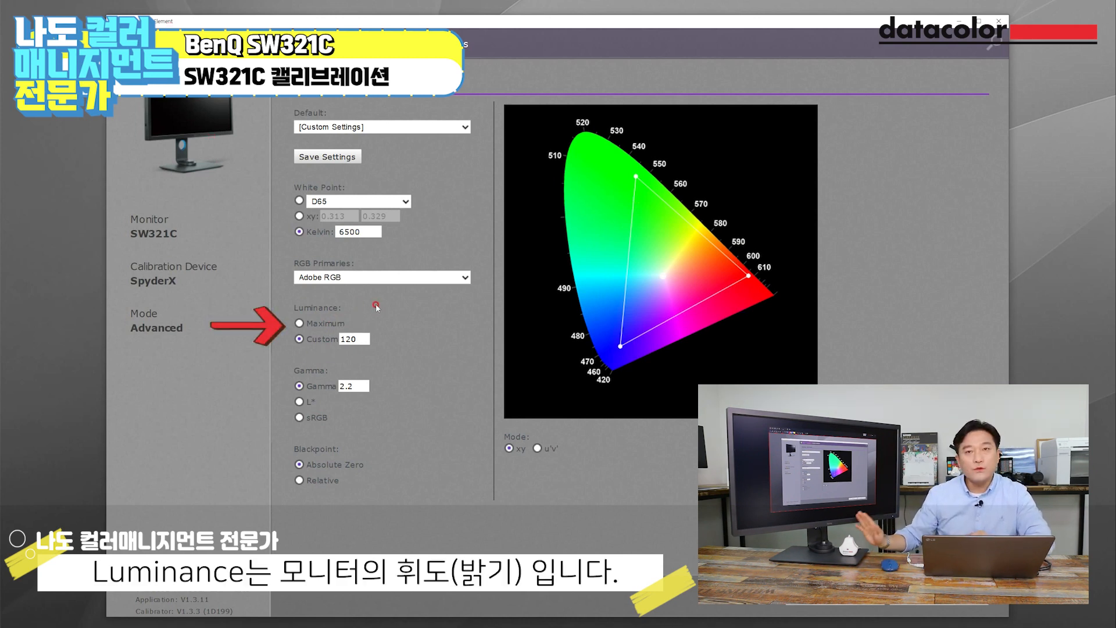
- Set the custom luminance target to 160
key(BackSpace)
key(BackSpace)
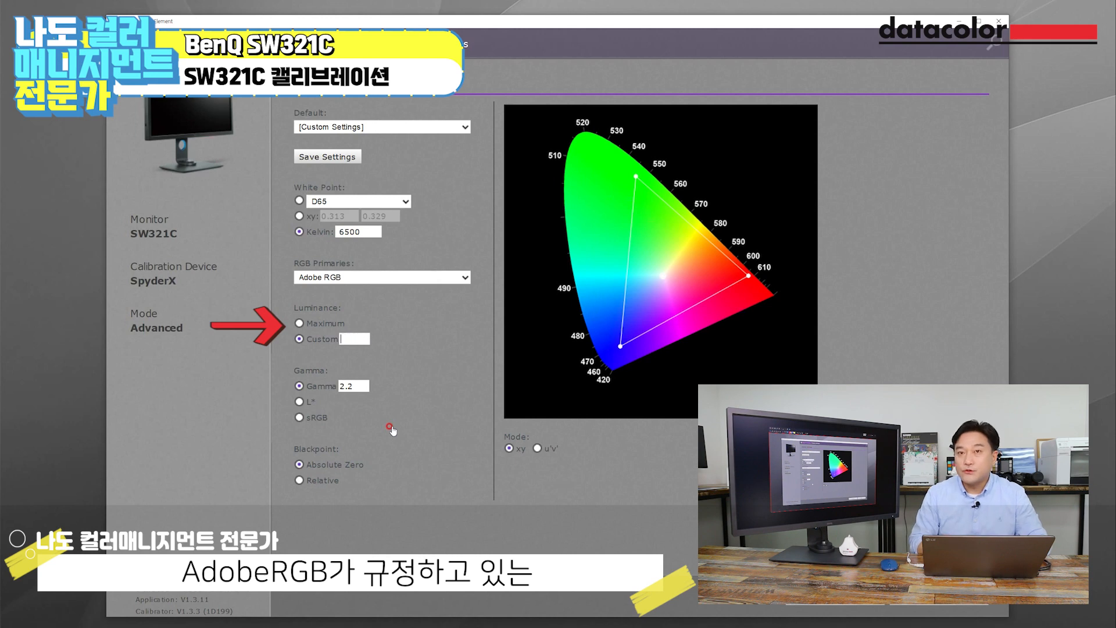
text(160)
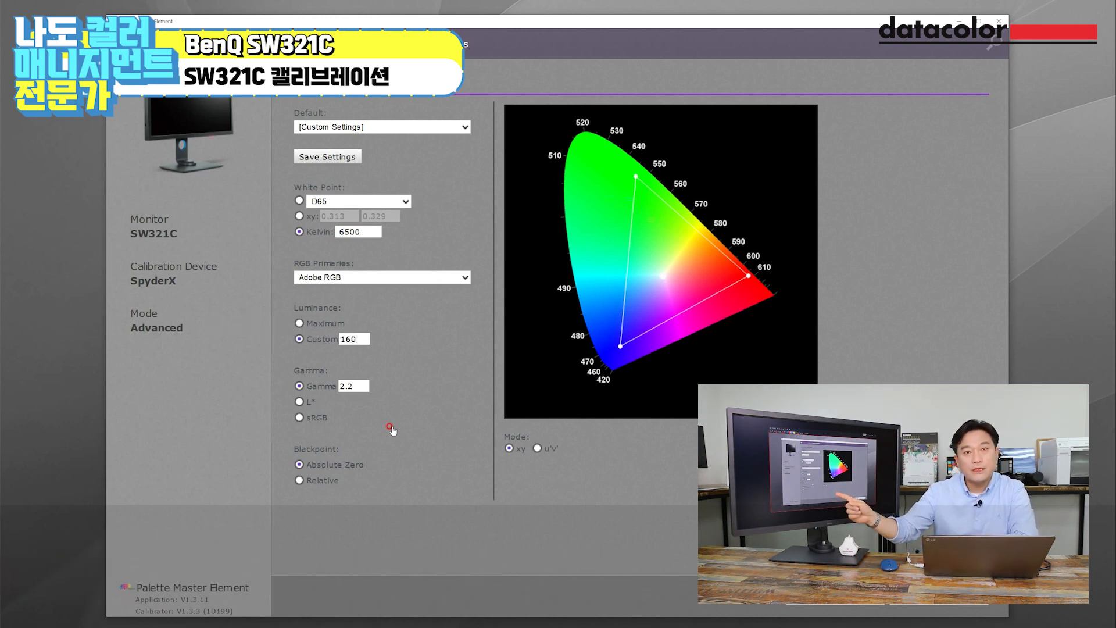
- Keep the gamma target at 2.2 and set the blackpoint to Relative
click(311, 390)
click(347, 389)
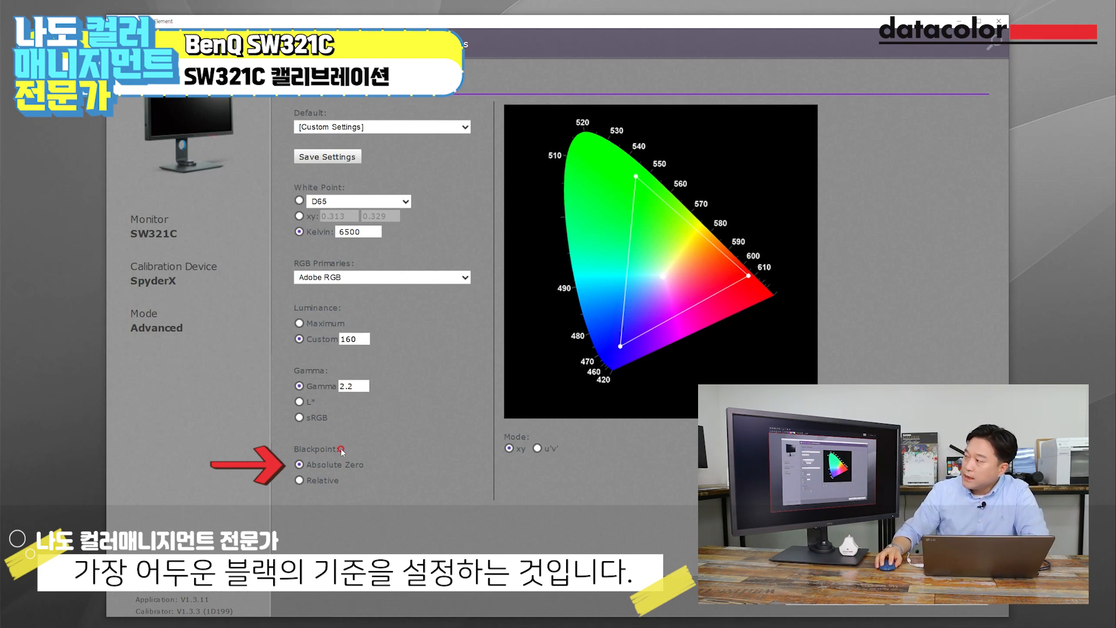
click(298, 480)
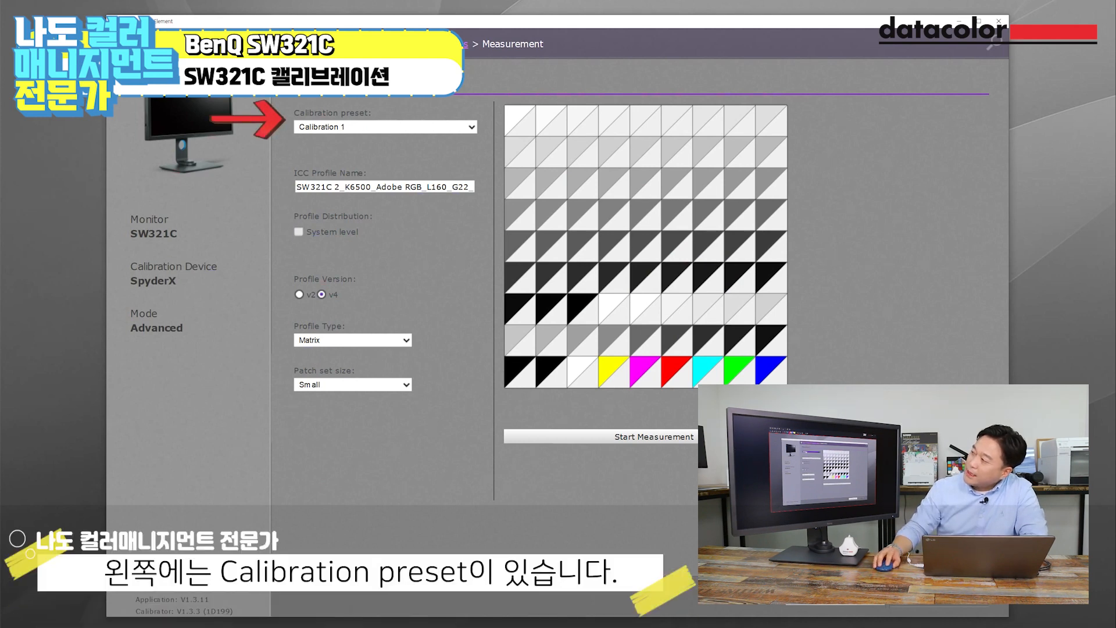
- Keep the Calibration 1 preset, with System level profile distribution enabled and the profile version set to v2
click(359, 127)
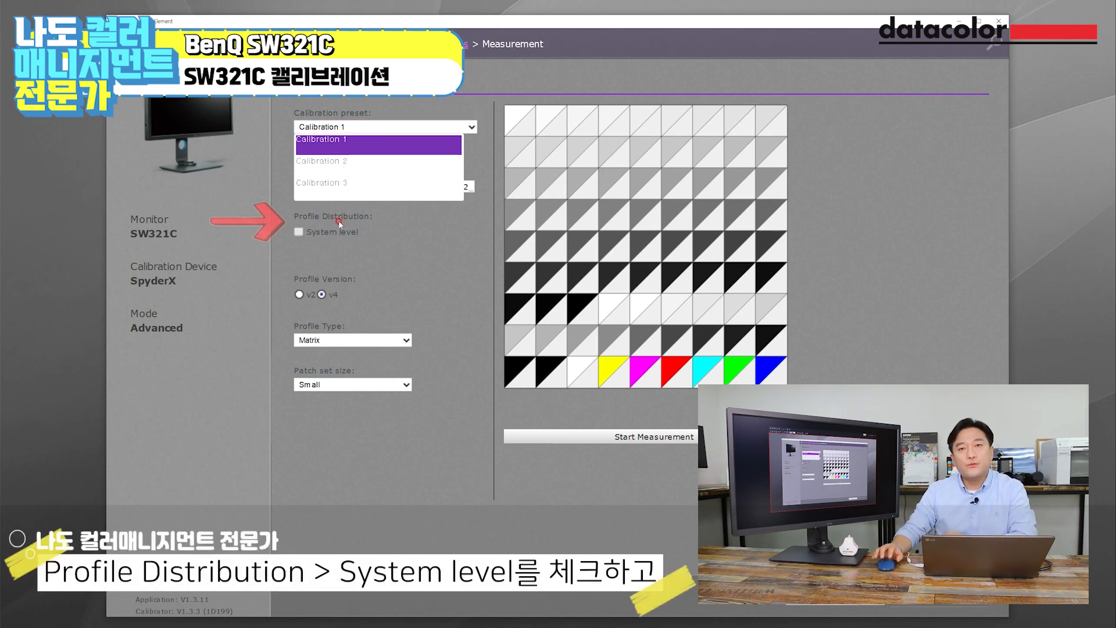
click(311, 232)
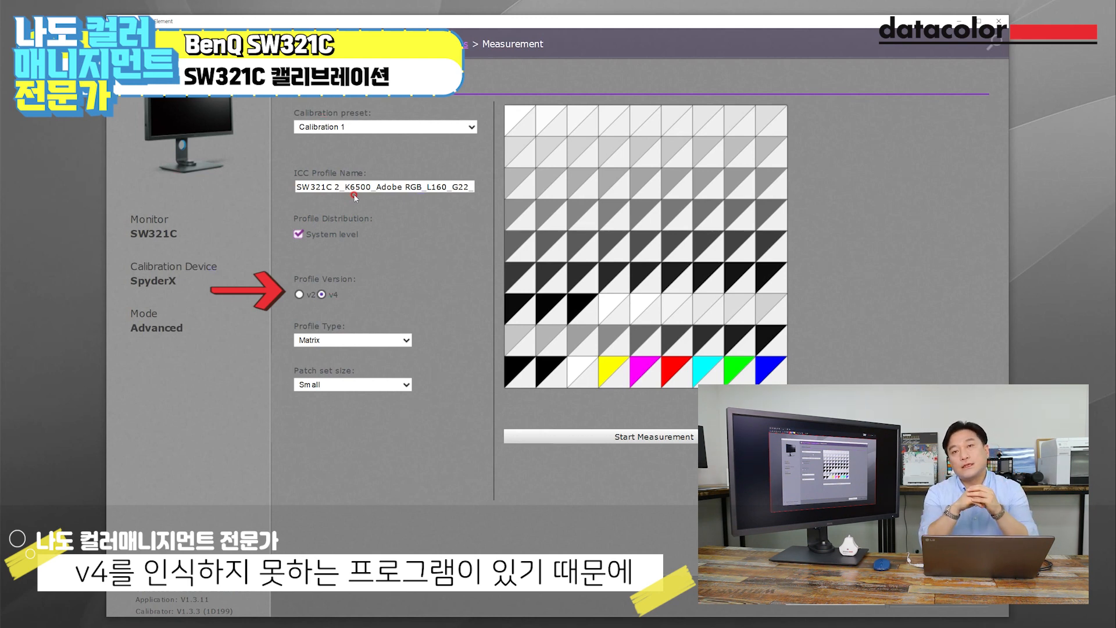
click(298, 294)
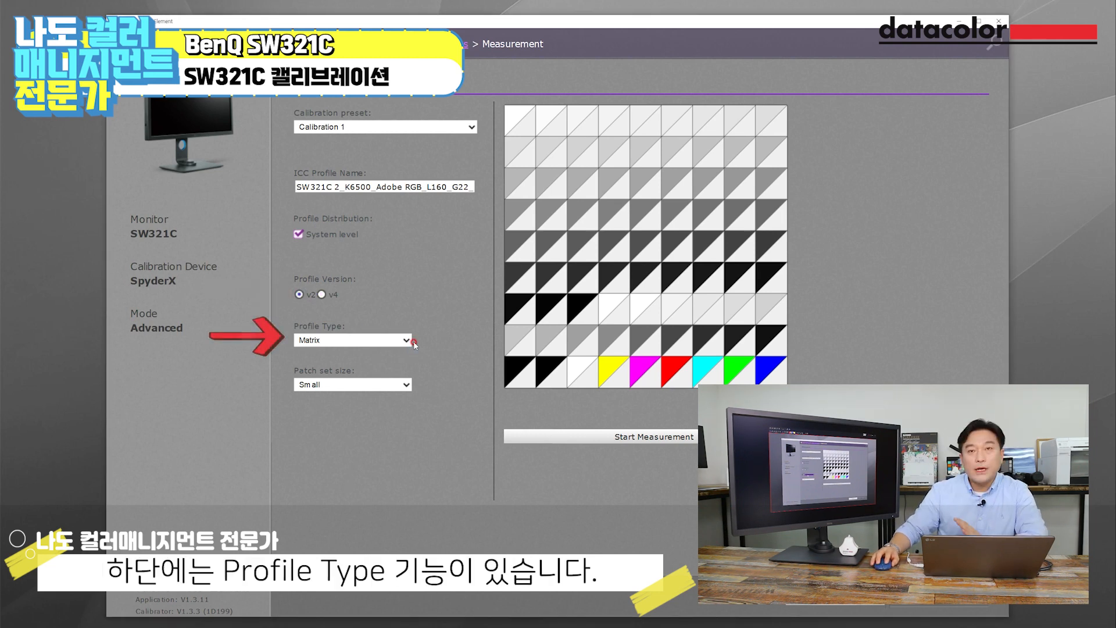
- Keep the profile type as Matrix and set the patch set size to Medium
click(366, 340)
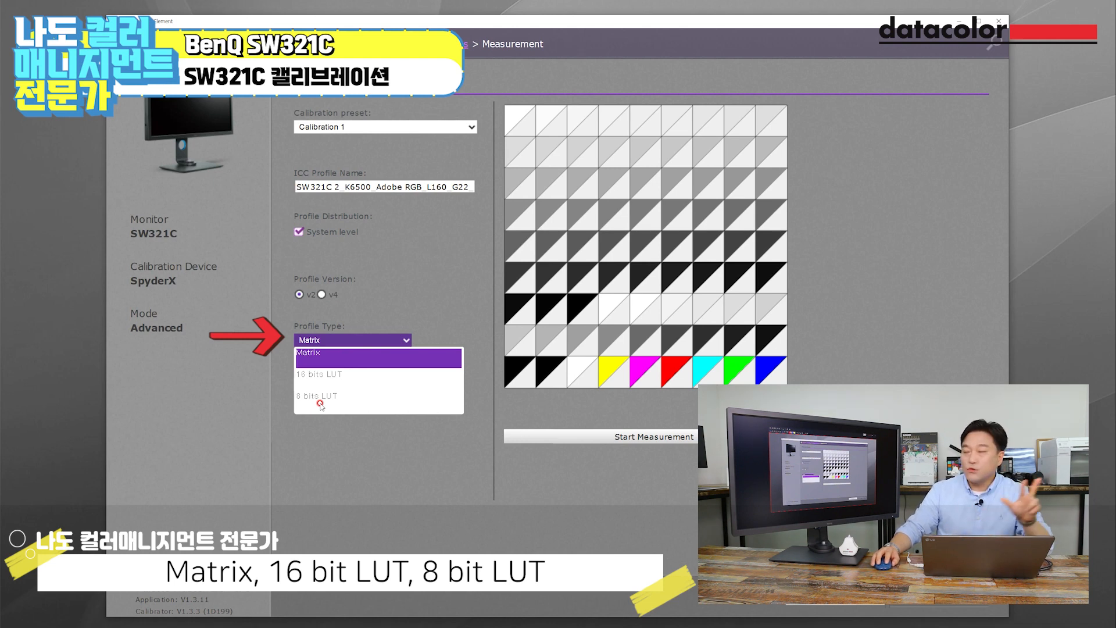
click(388, 354)
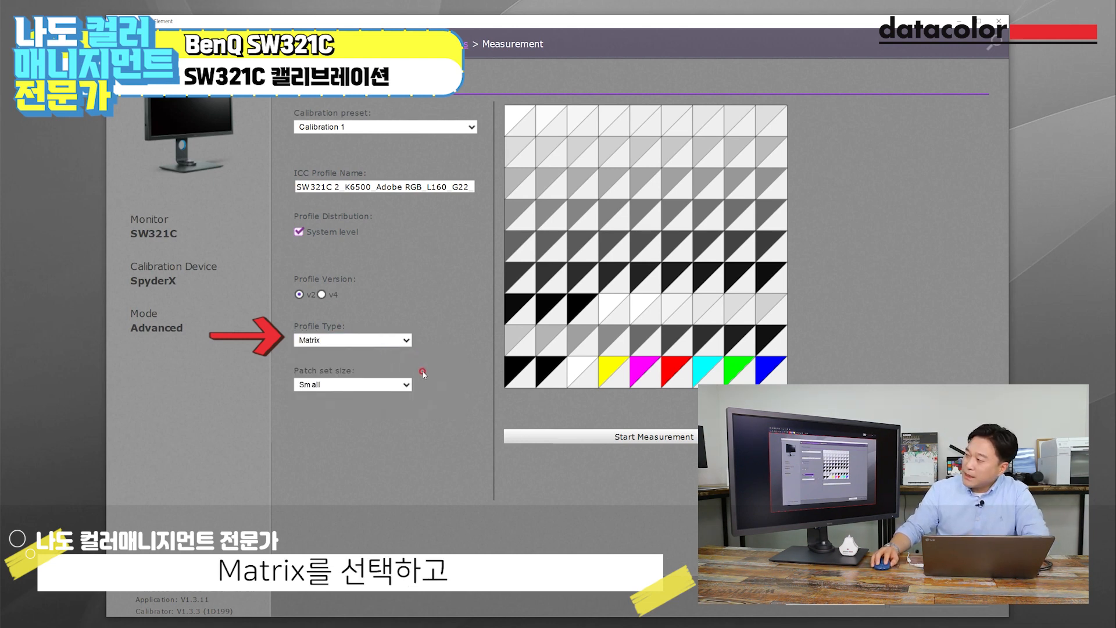
click(397, 386)
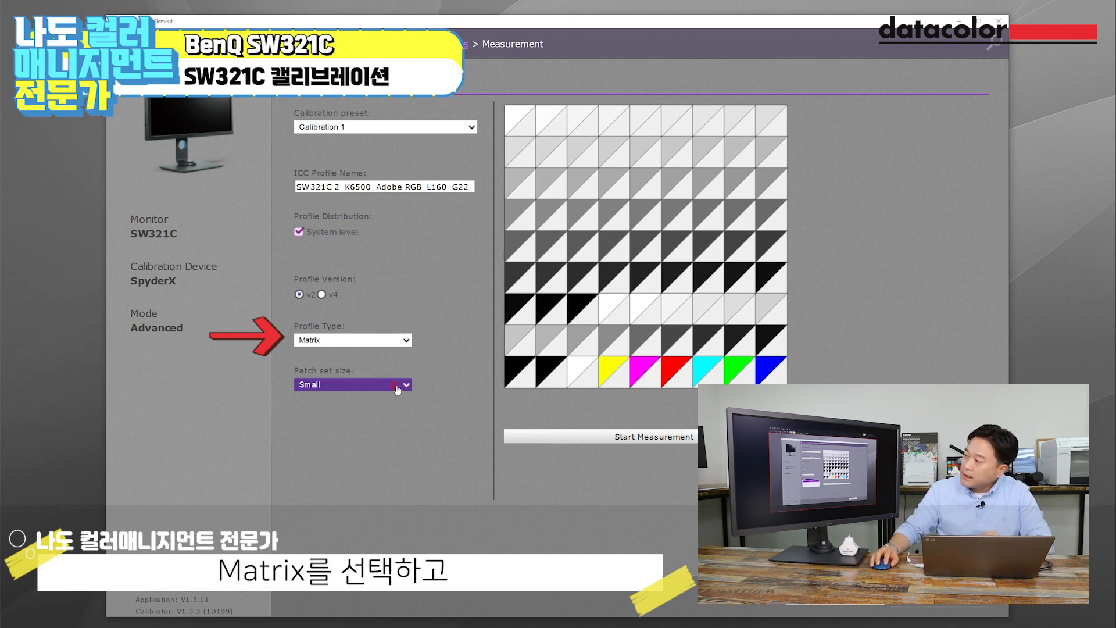
click(380, 386)
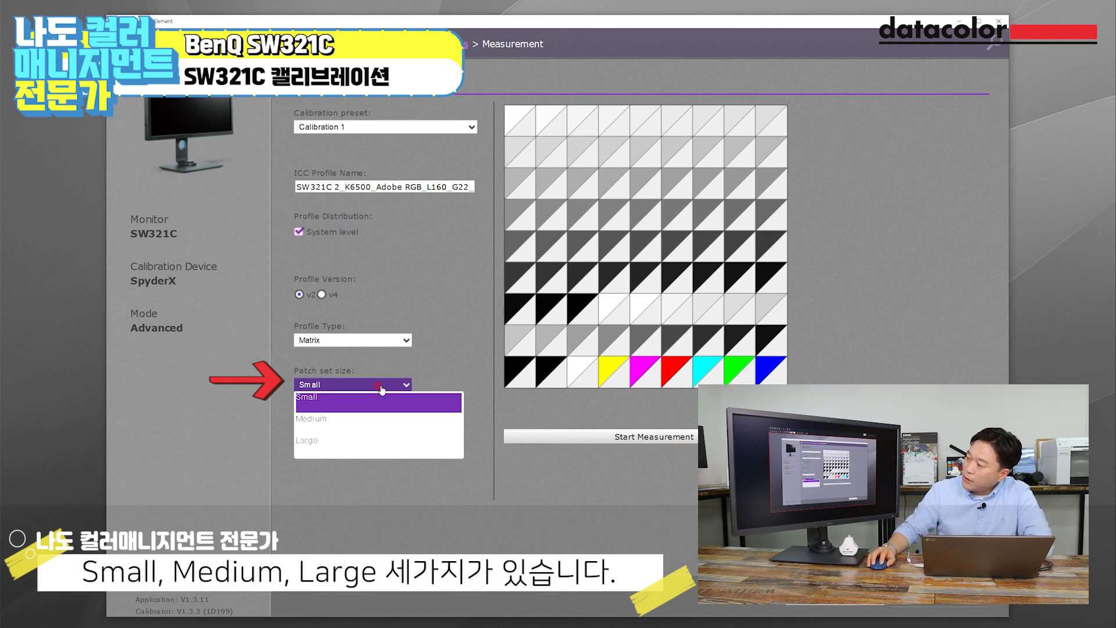
click(344, 419)
click(342, 384)
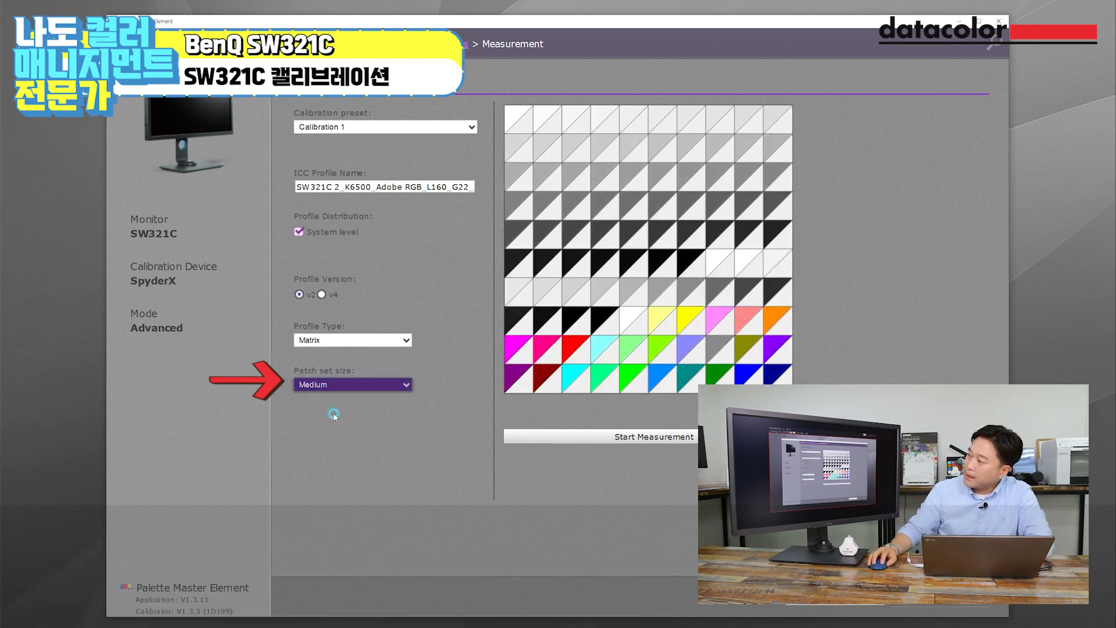
- Try the Large patch set for the measurement, and settle on Small as the patch set size
click(314, 440)
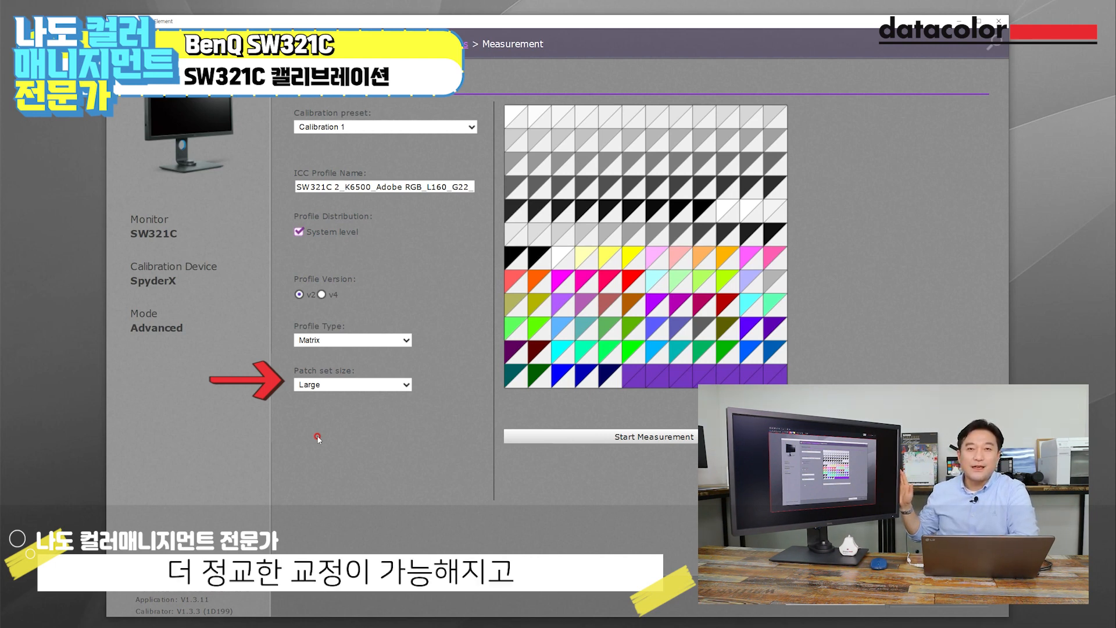
click(343, 385)
click(311, 398)
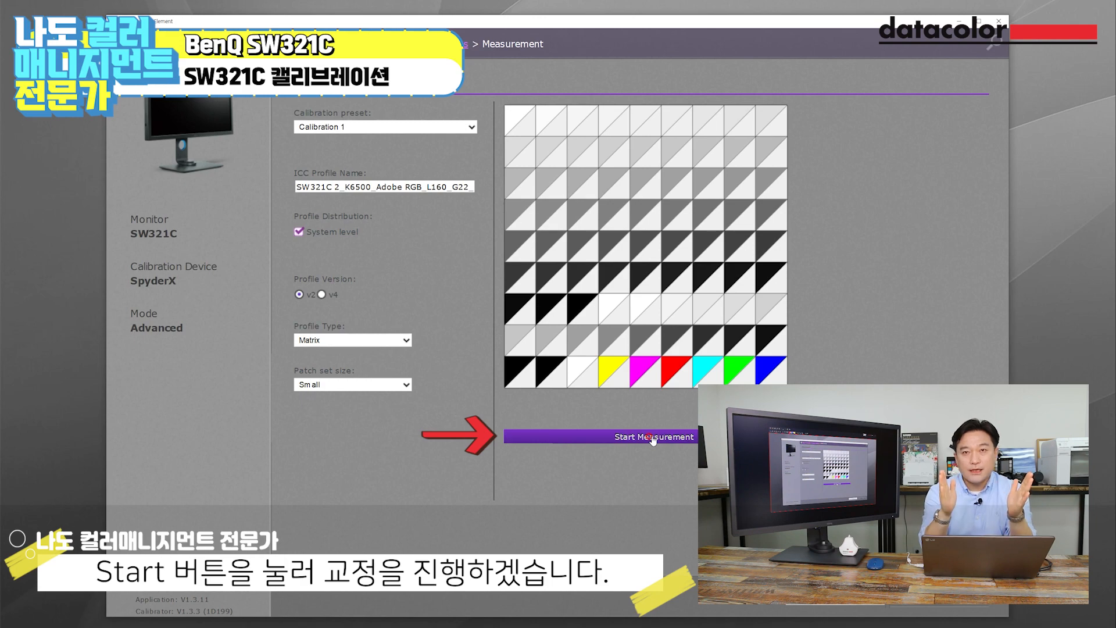
- Start the monitor measurement and continue the calibration with the SpyderX placed on the screen
click(668, 439)
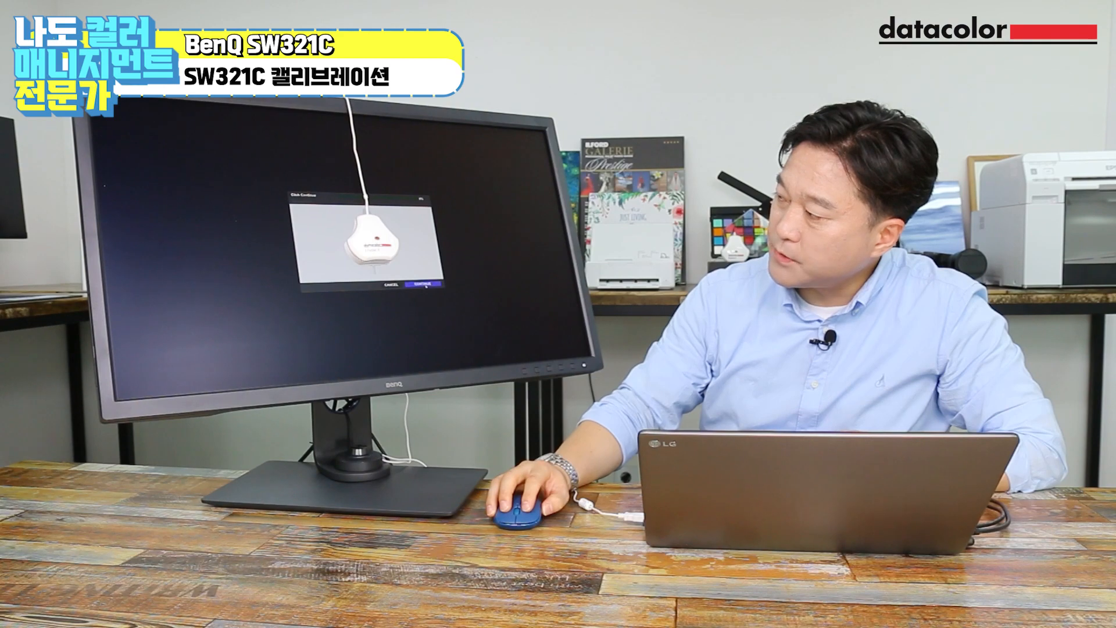
click(425, 284)
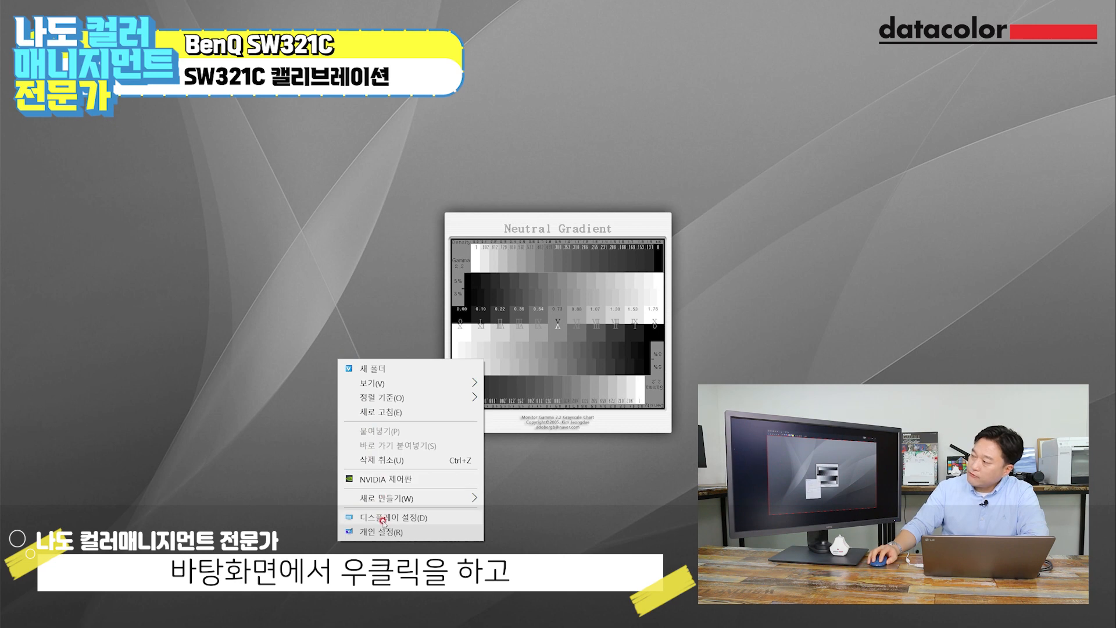
- Open the Windows display settings from the desktop
click(383, 517)
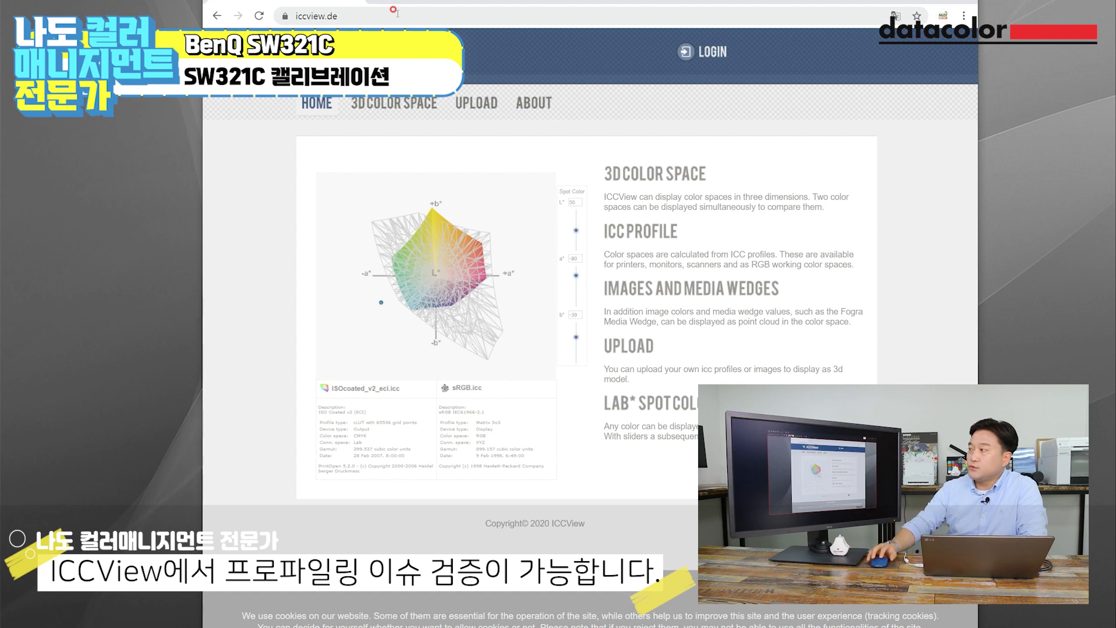
- On the ICCView website, upload the newly created SW321C monitor ICC profile from the Windows color profile folder
click(477, 103)
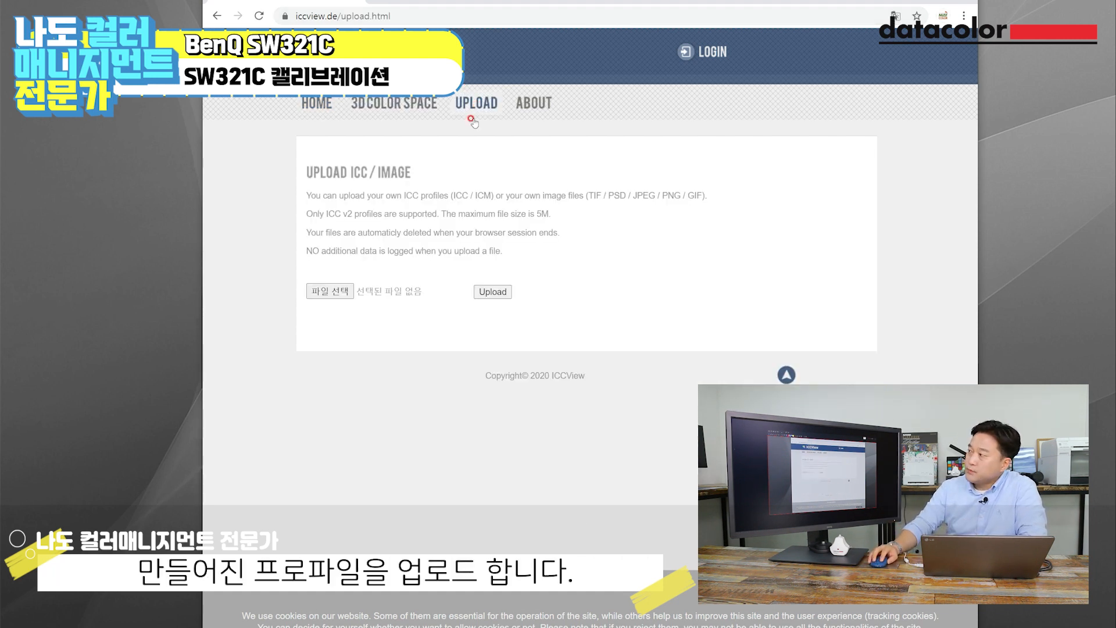
click(314, 292)
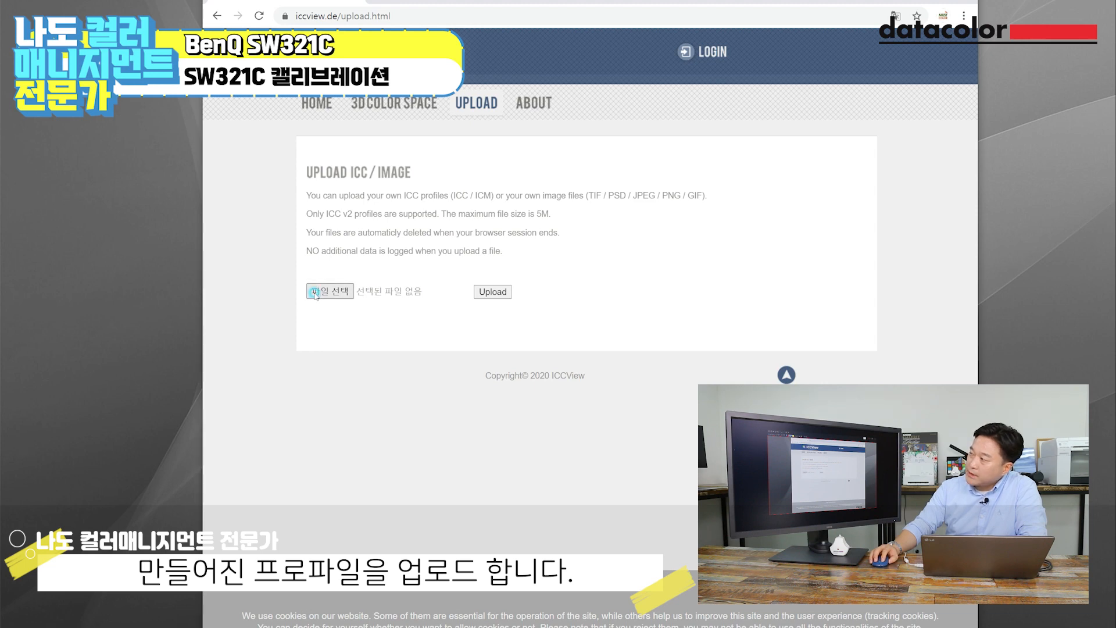
click(312, 286)
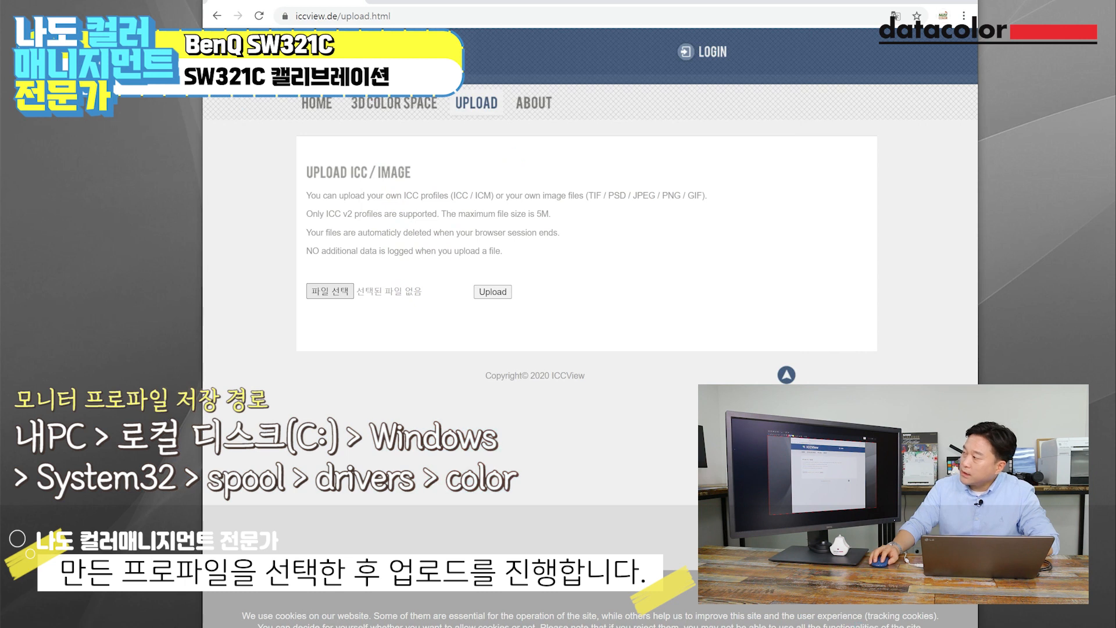
click(495, 288)
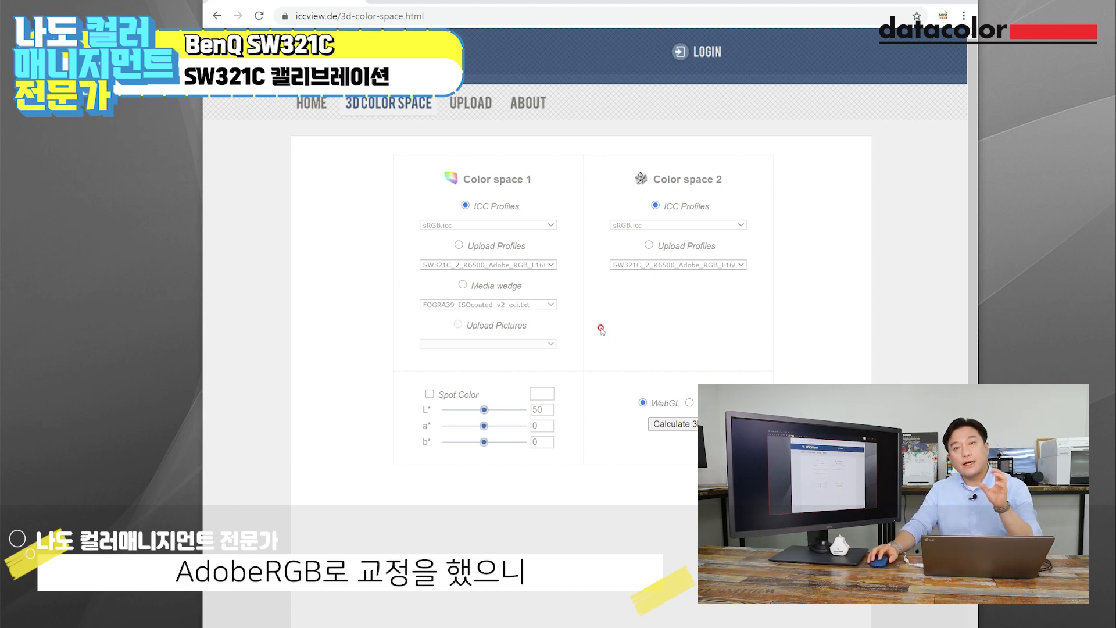
- Set color space 1 to AdobeRGB1998.icc and use the uploaded SW321C profile for color space 2
click(519, 225)
click(490, 260)
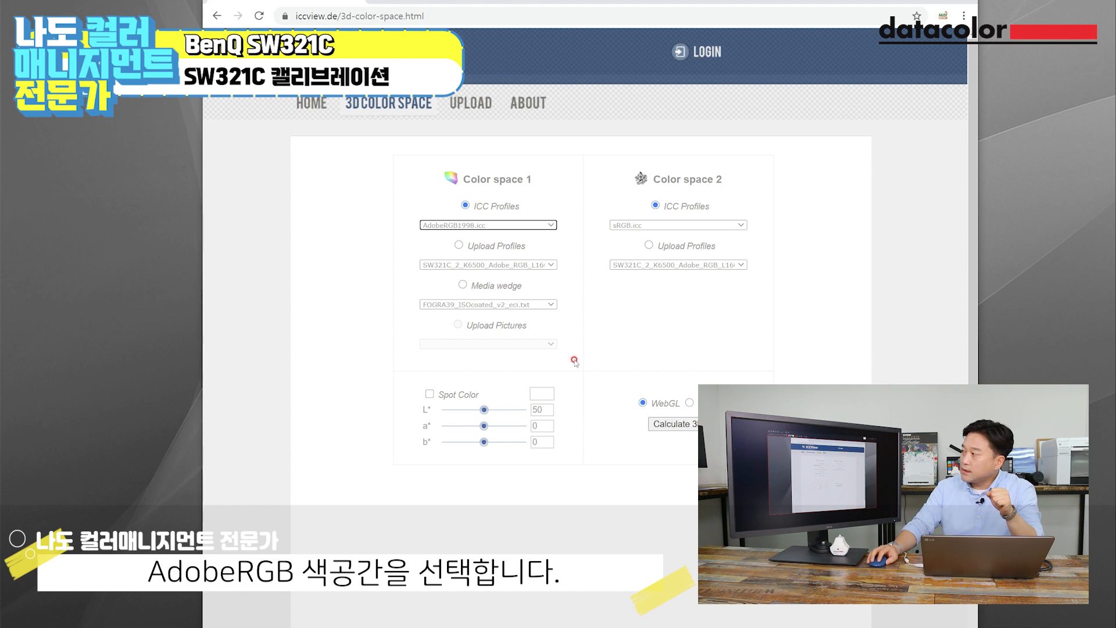
click(648, 245)
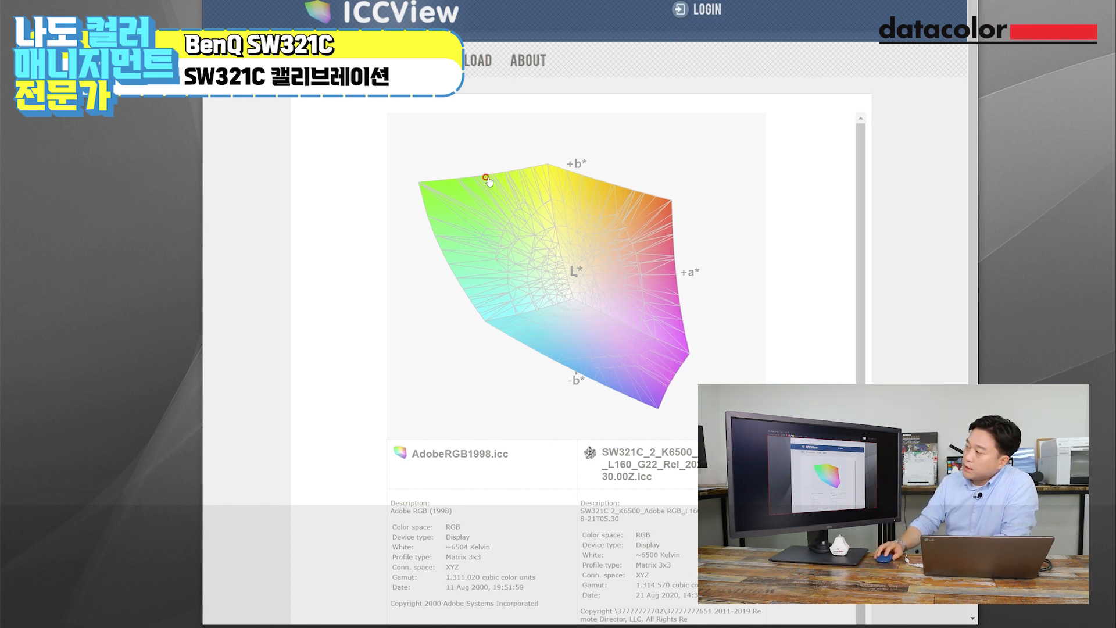
- Rotate the 3D color space plot to compare the SW321C profile's gamut with Adobe RGB from several angles
drag(614, 309, 481, 296)
drag(465, 289, 616, 294)
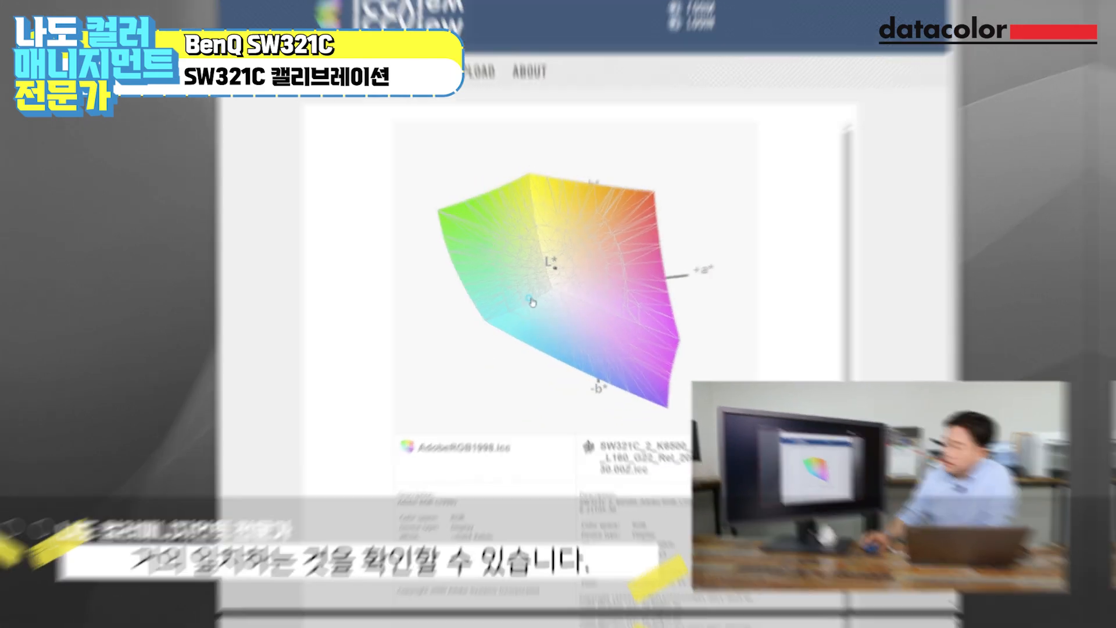